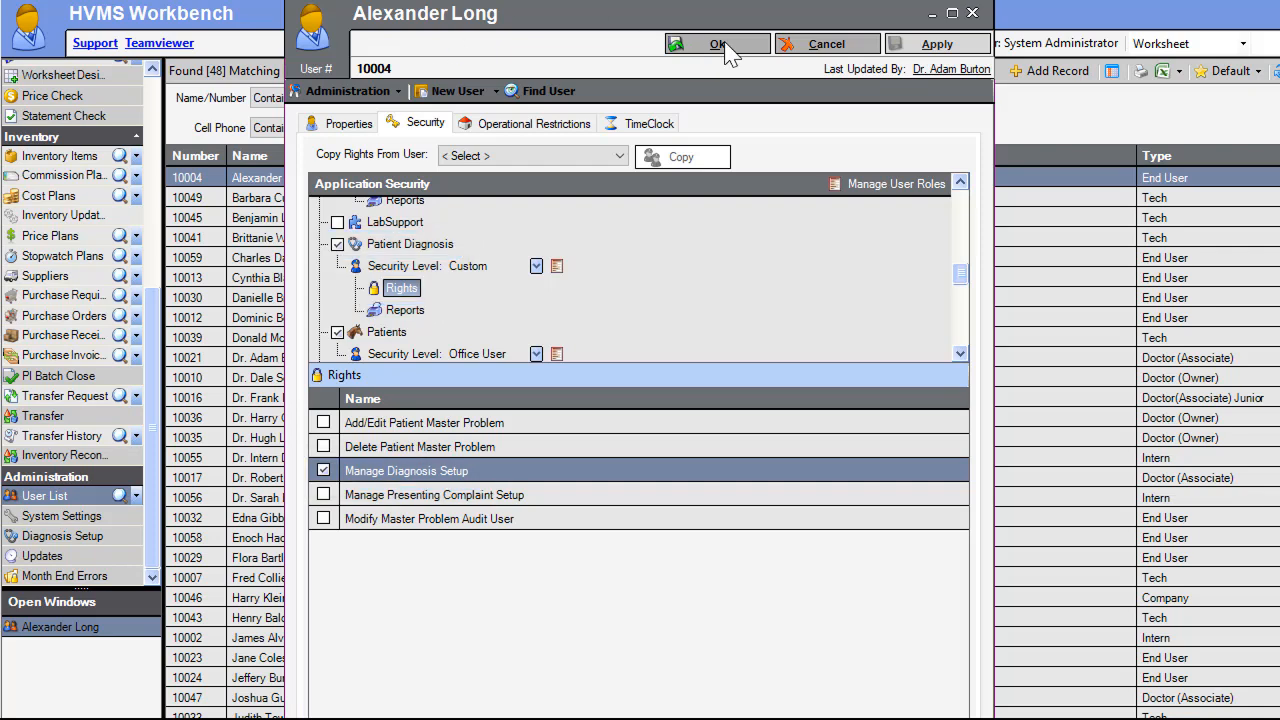
- Save the user's security rights and open the list of diagnosis elements in Diagnosis Setup
{"action": "left_click", "coordinate": [718, 45]}
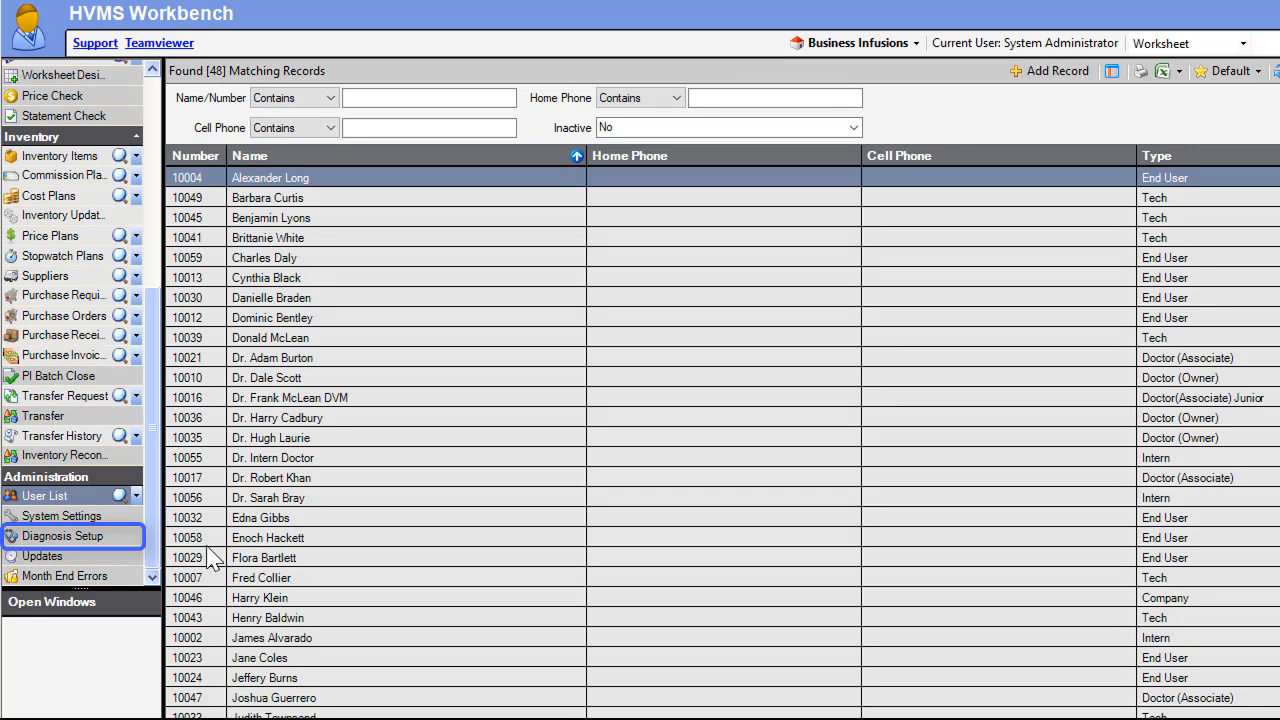
{"action": "left_click", "coordinate": [108, 546]}
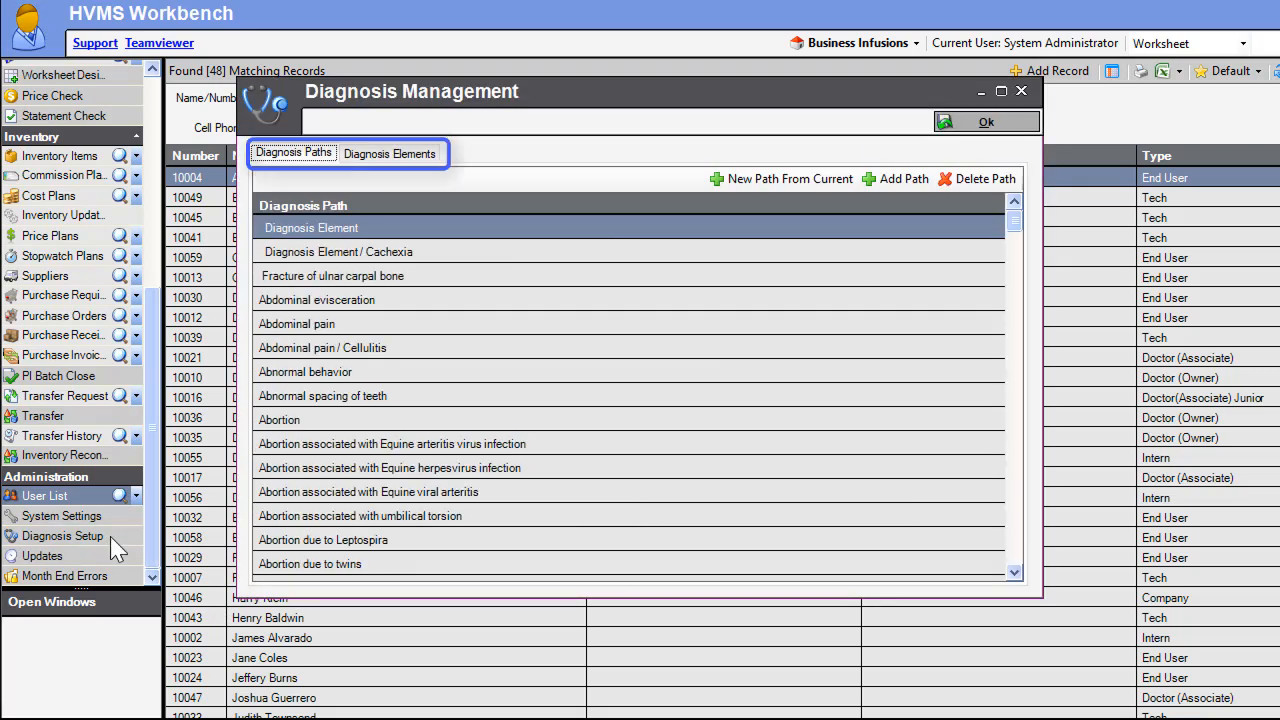
{"action": "left_click", "coordinate": [403, 160]}
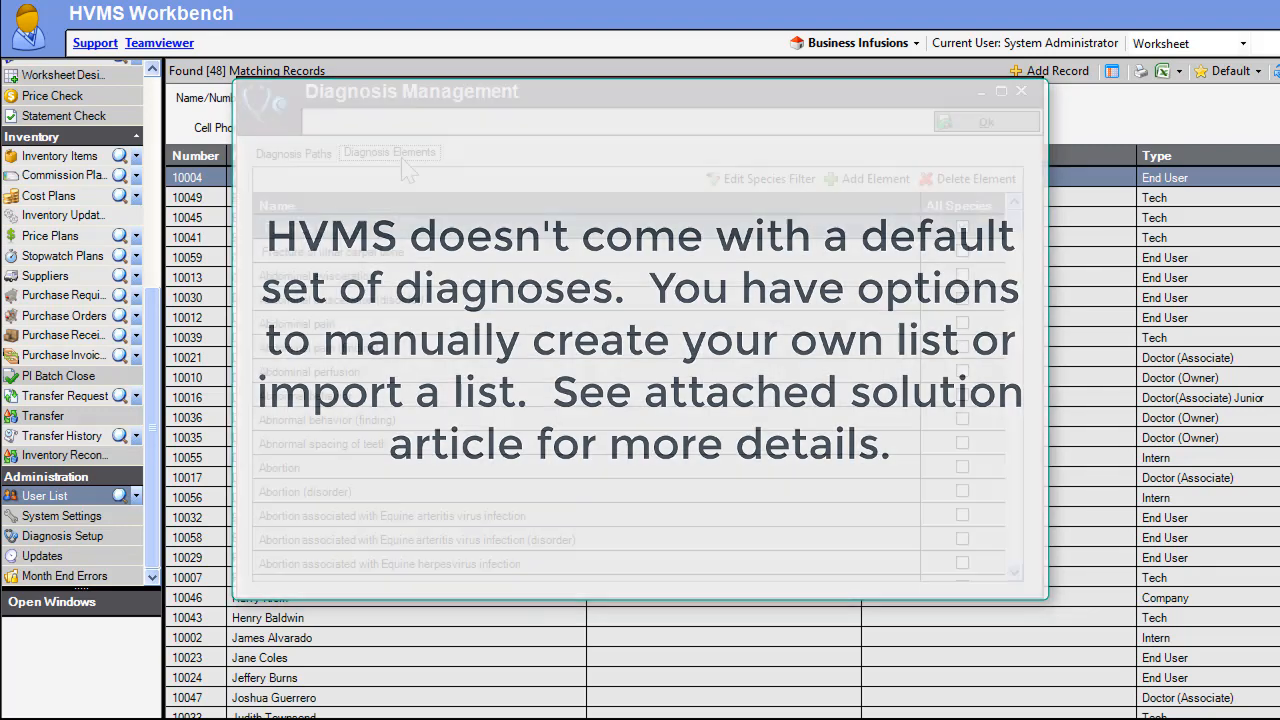
{"action": "left_click", "coordinate": [390, 153]}
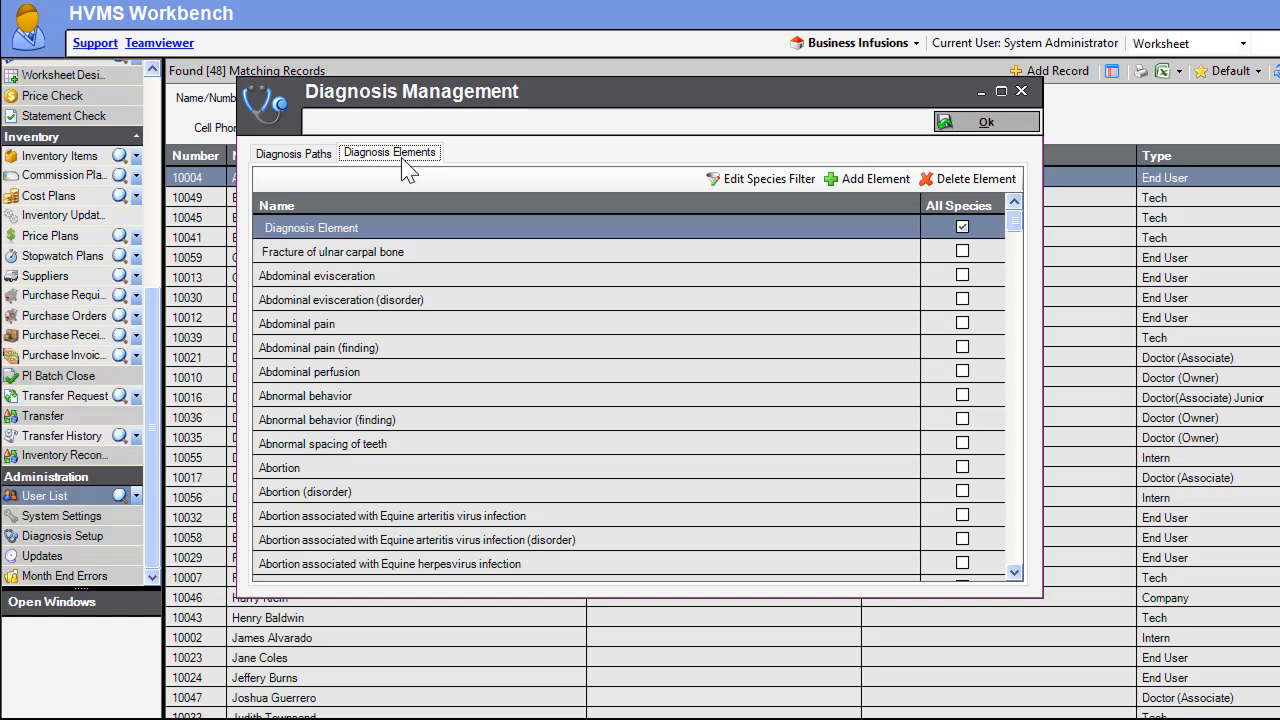
- View the species filter of the Abdominal evisceration diagnosis element and close it without changes
{"action": "left_click", "coordinate": [396, 277]}
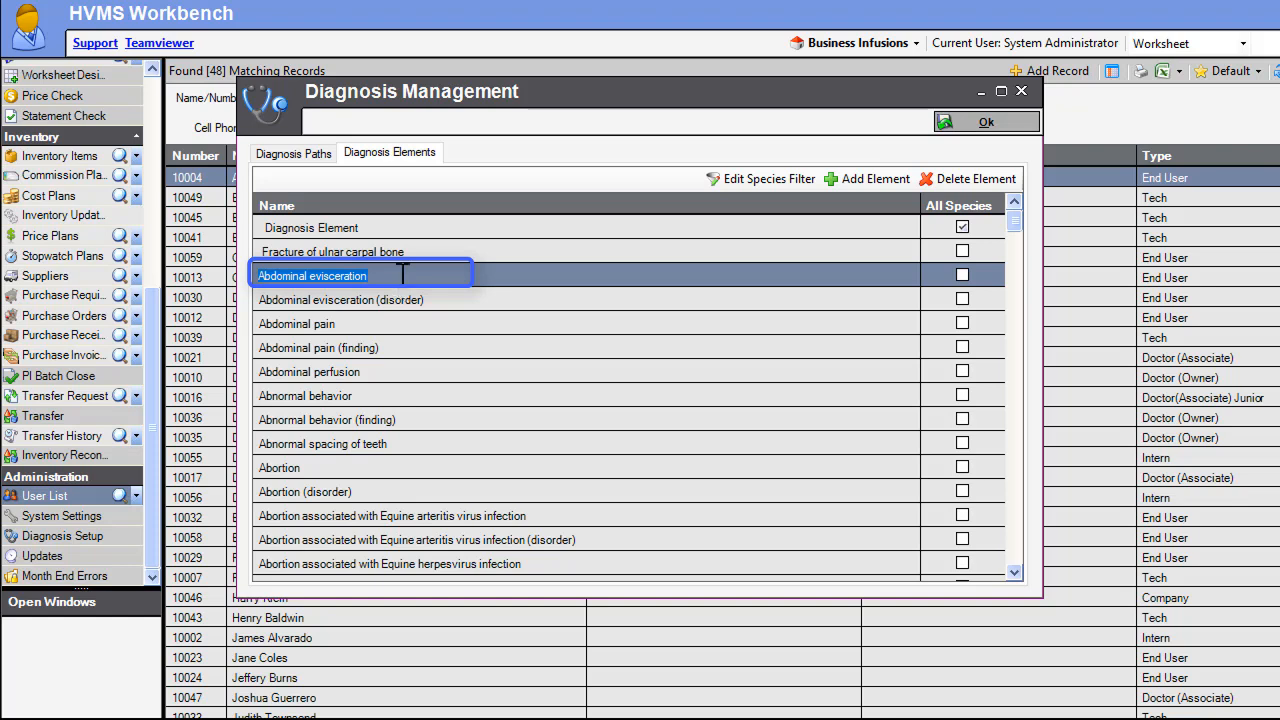
{"action": "left_click", "coordinate": [769, 186]}
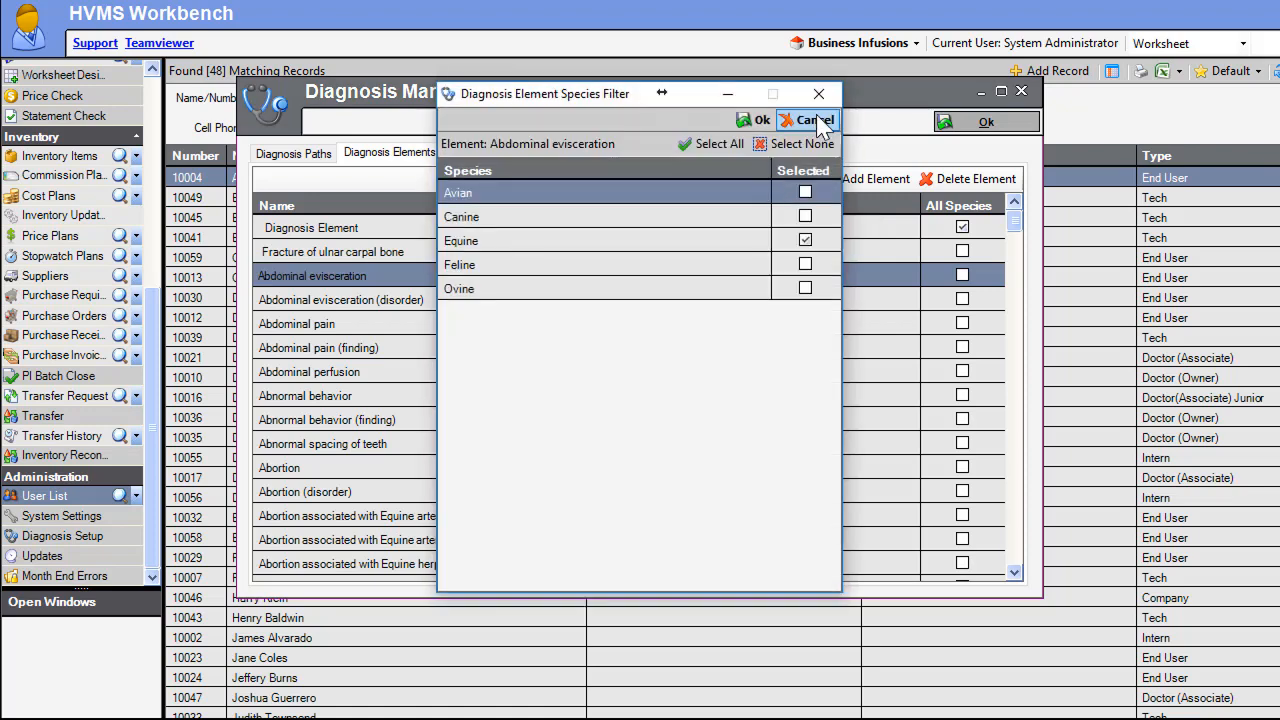
{"action": "left_click", "coordinate": [815, 121]}
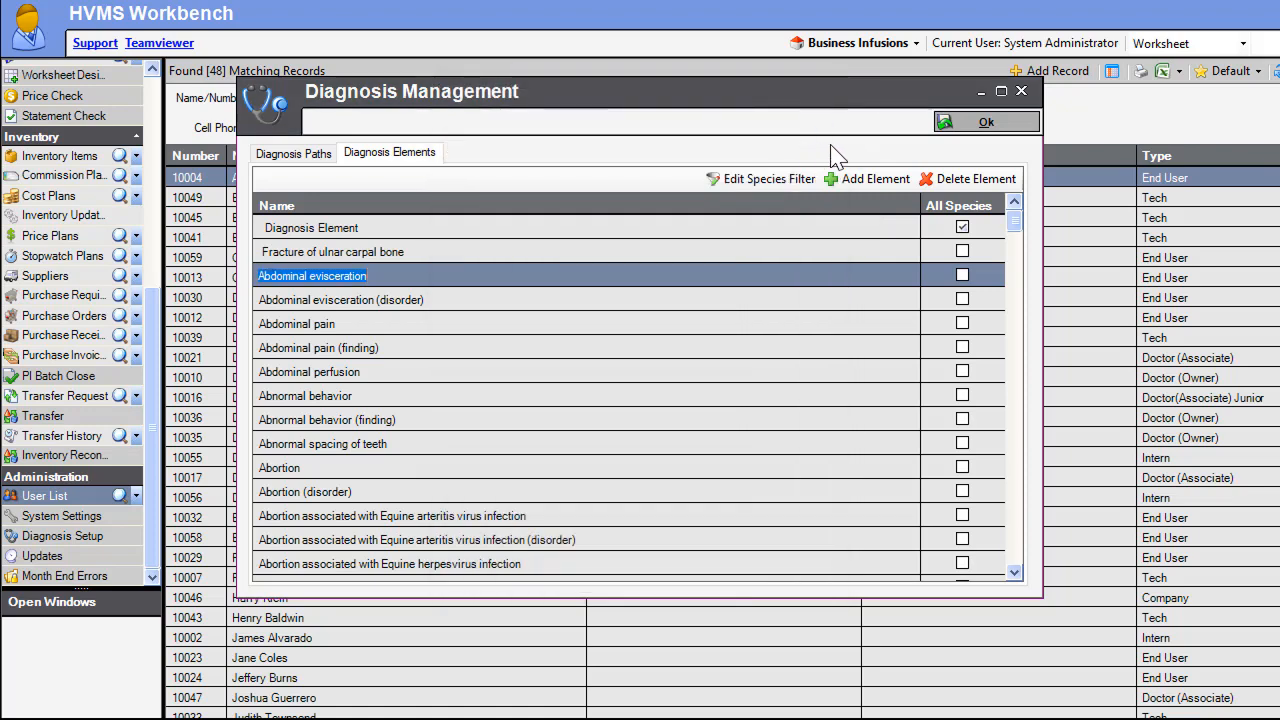
- Add a new diagnosis element named Hoof Abscess without making it available for all species
{"action": "left_click", "coordinate": [873, 182]}
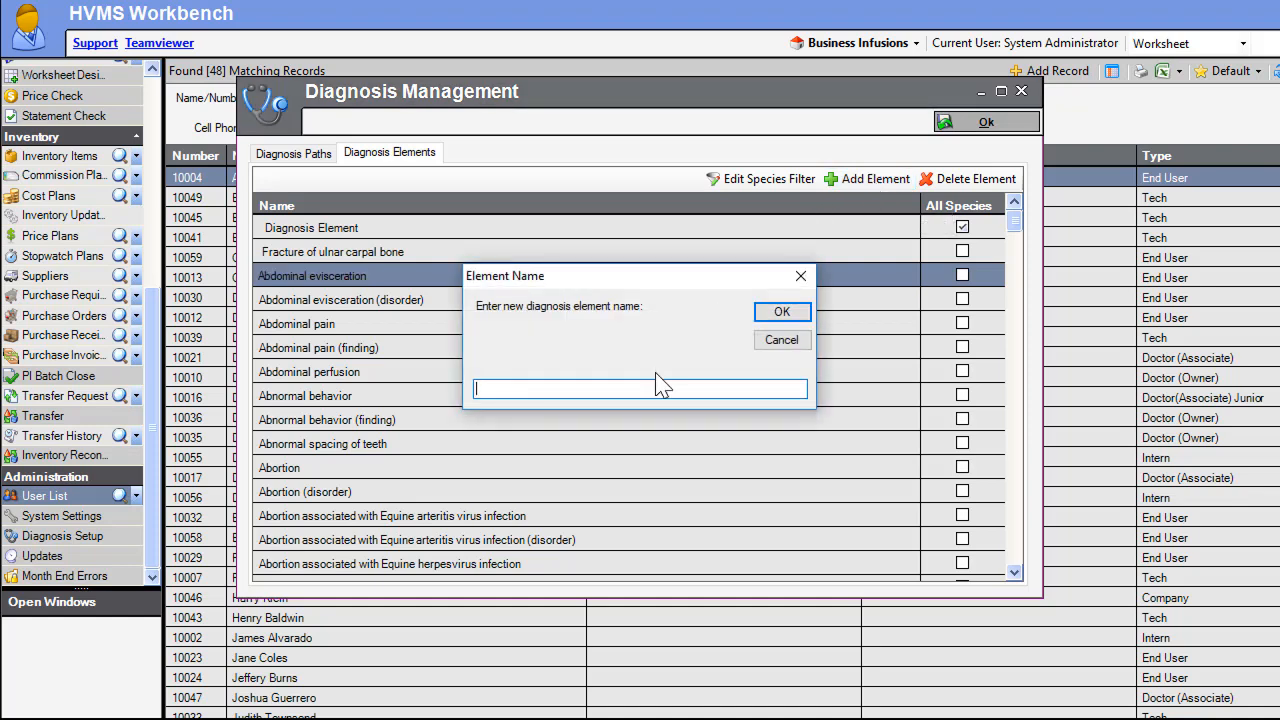
{"action": "type", "text": "Hoof Abscess"}
{"action": "left_click", "coordinate": [780, 313]}
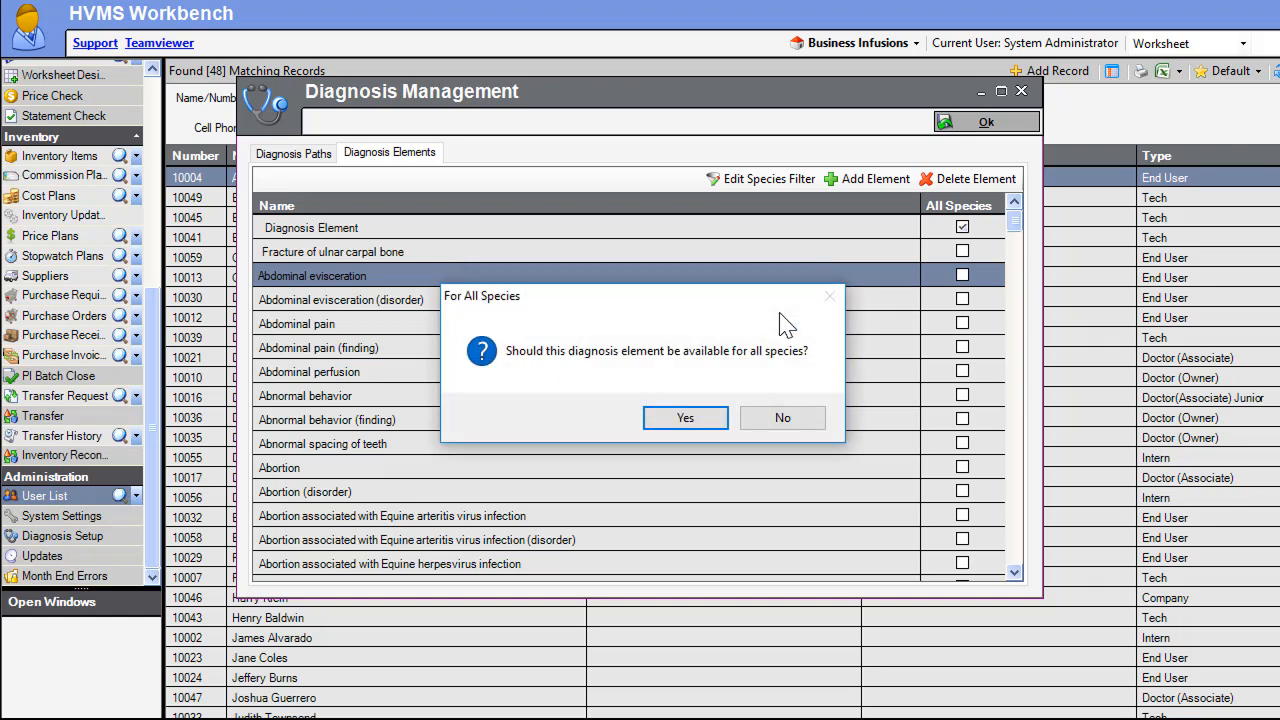
{"action": "left_click", "coordinate": [802, 426]}
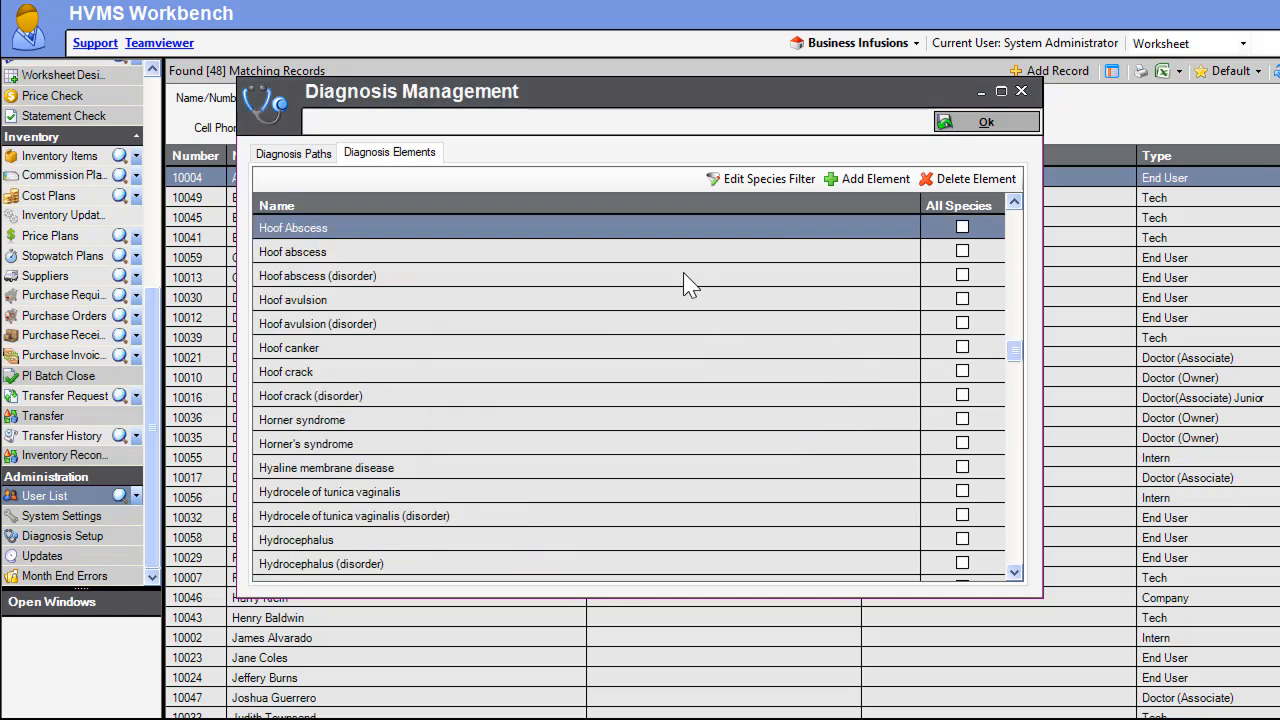
- Set the species filter of the new Hoof Abscess element to Equine only
{"action": "left_click", "coordinate": [776, 181]}
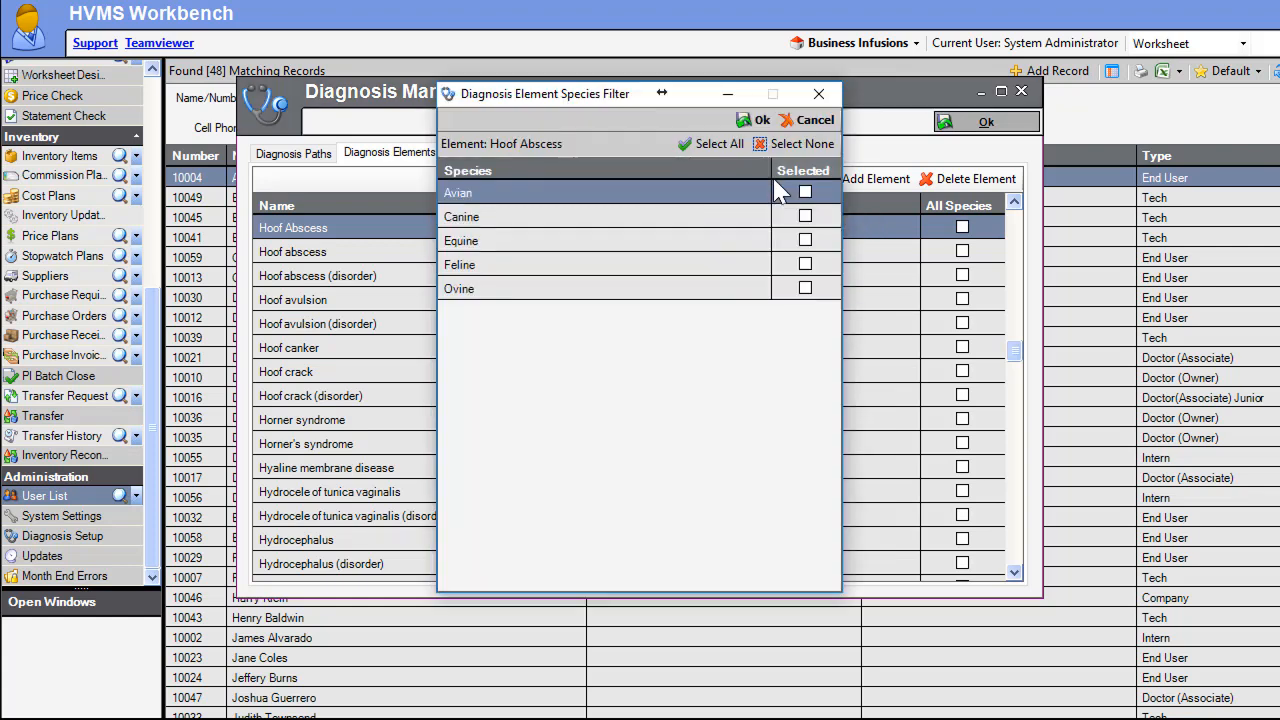
{"action": "left_click", "coordinate": [806, 241]}
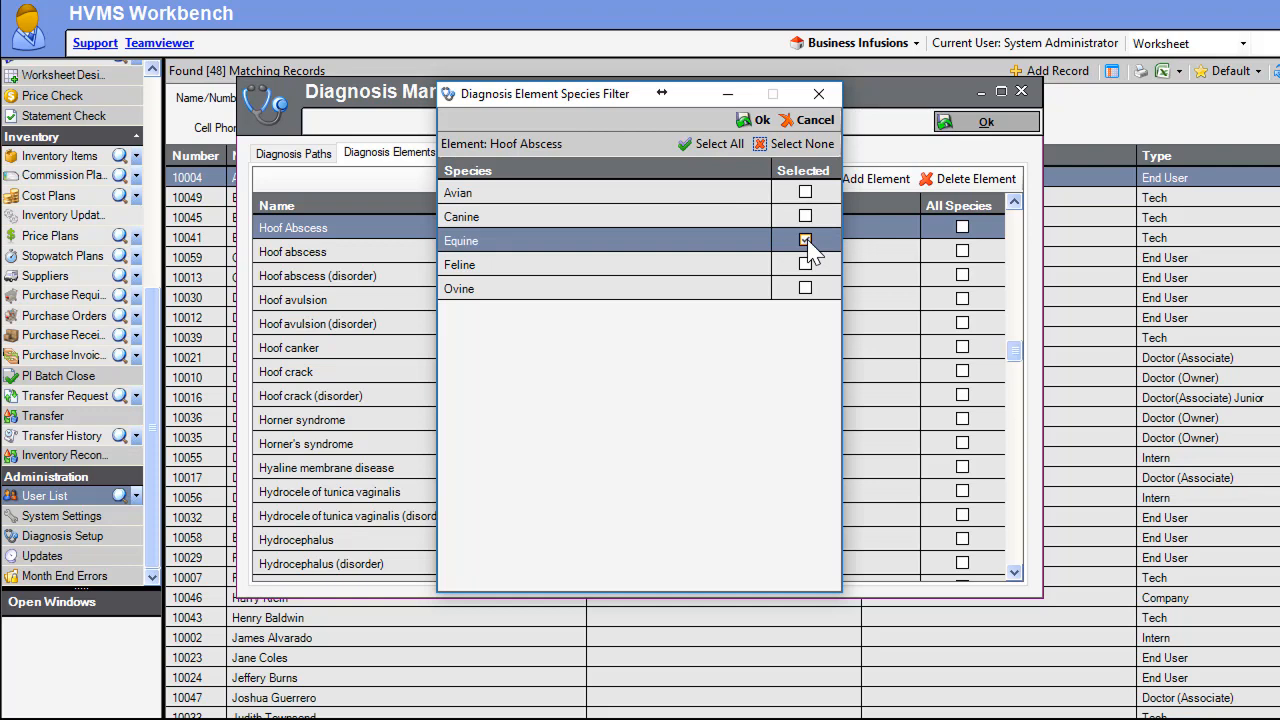
{"action": "left_click", "coordinate": [754, 121]}
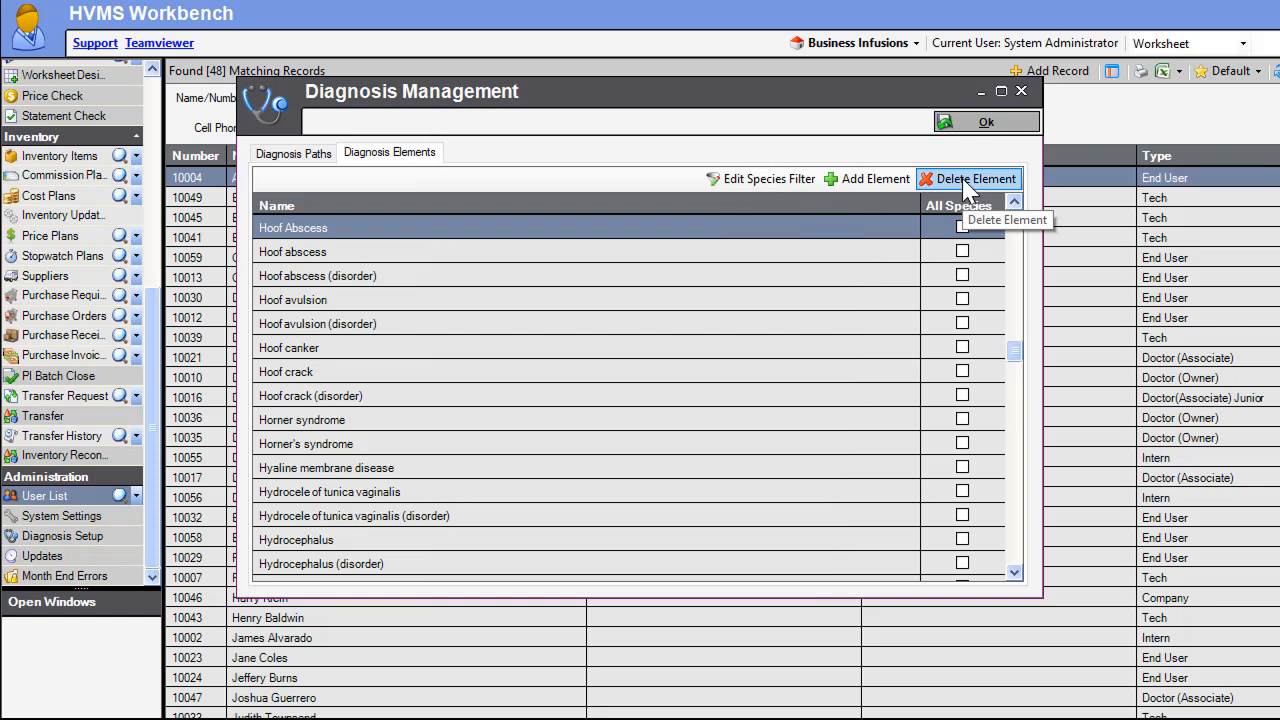
- Delete the newly added Hoof Abscess diagnosis element and confirm the deletion
{"action": "left_click", "coordinate": [964, 183]}
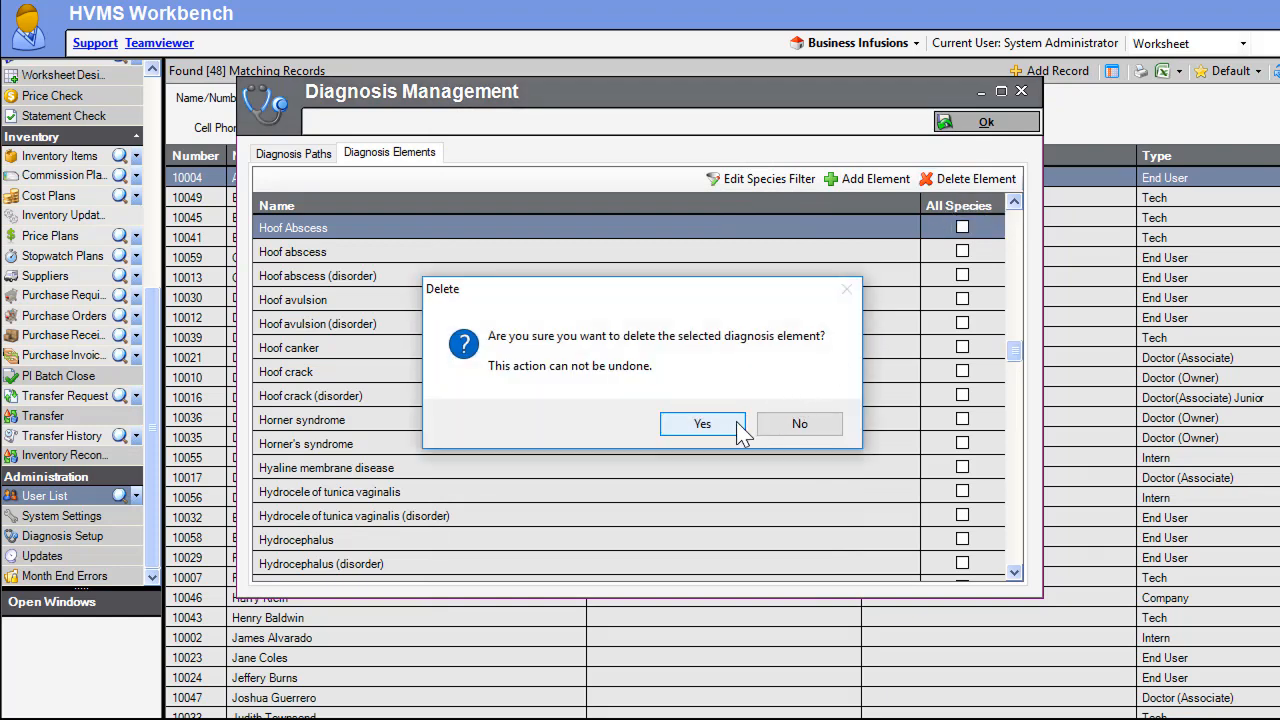
{"action": "left_click", "coordinate": [702, 424]}
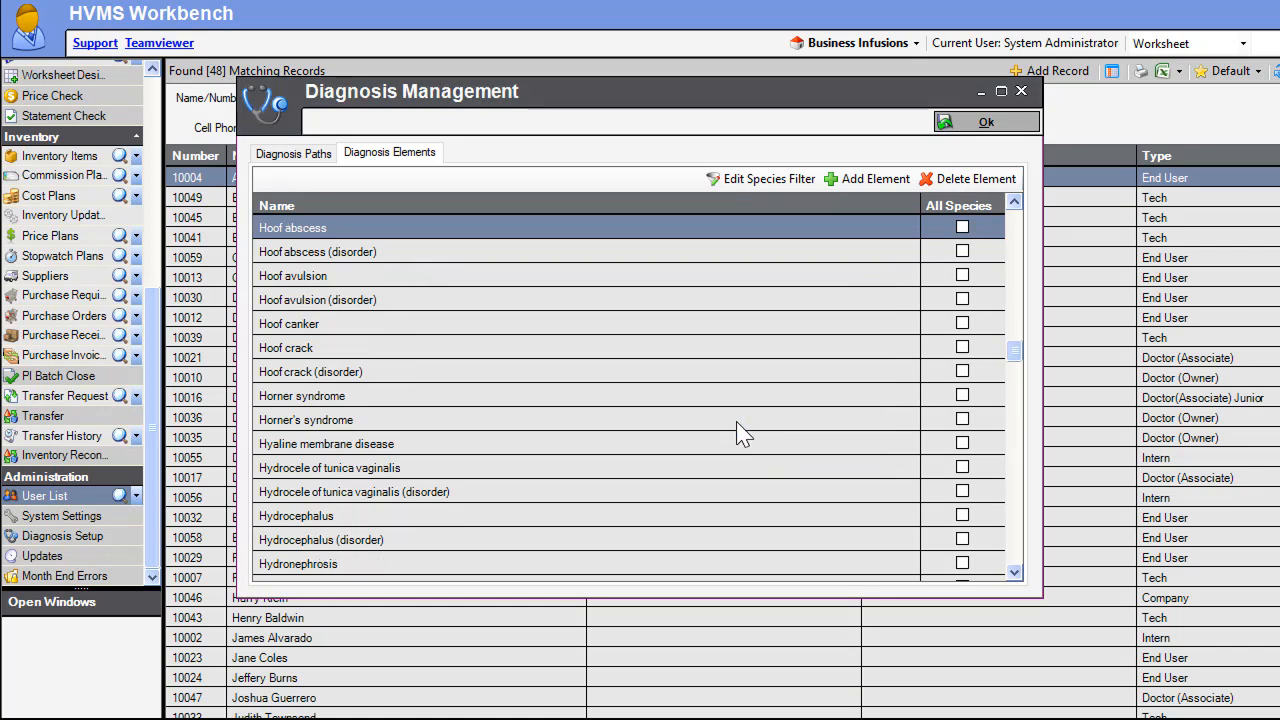
- Create a new diagnosis path from the existing Diagnosis Element / Cachexia path, adding Impaction of cecum as its third element
{"action": "left_click", "coordinate": [290, 156]}
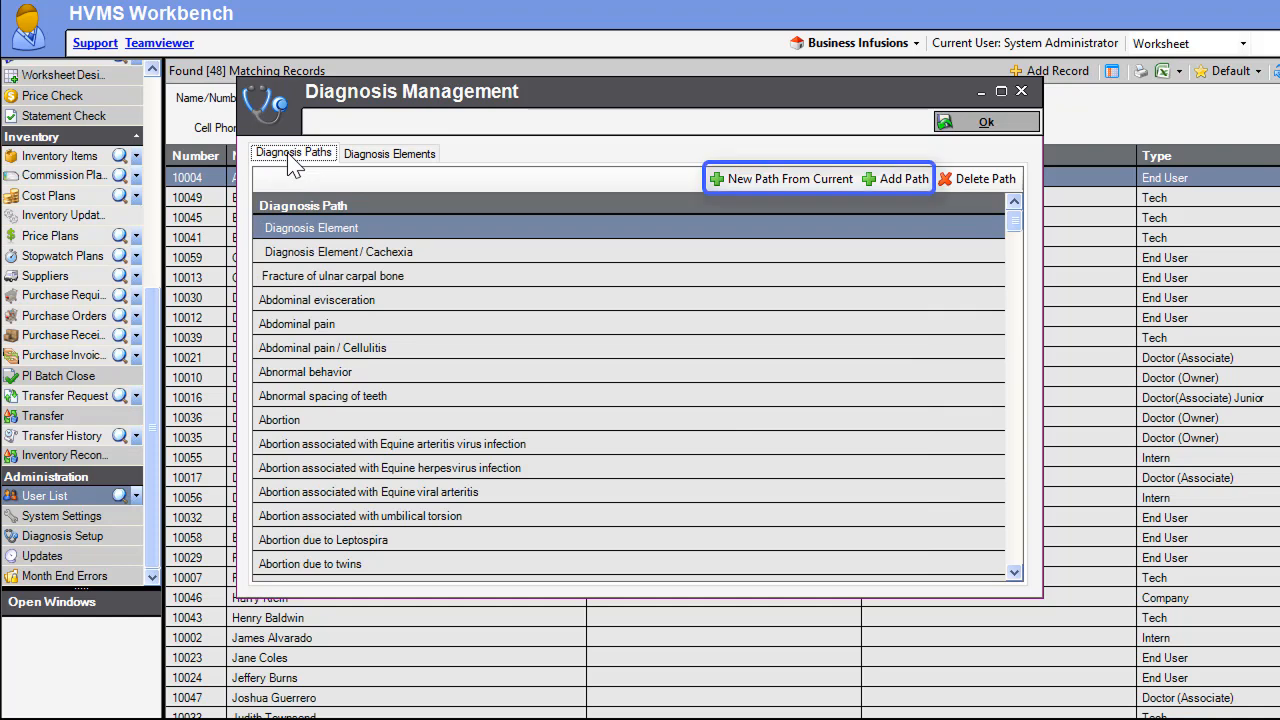
{"action": "left_click", "coordinate": [399, 255]}
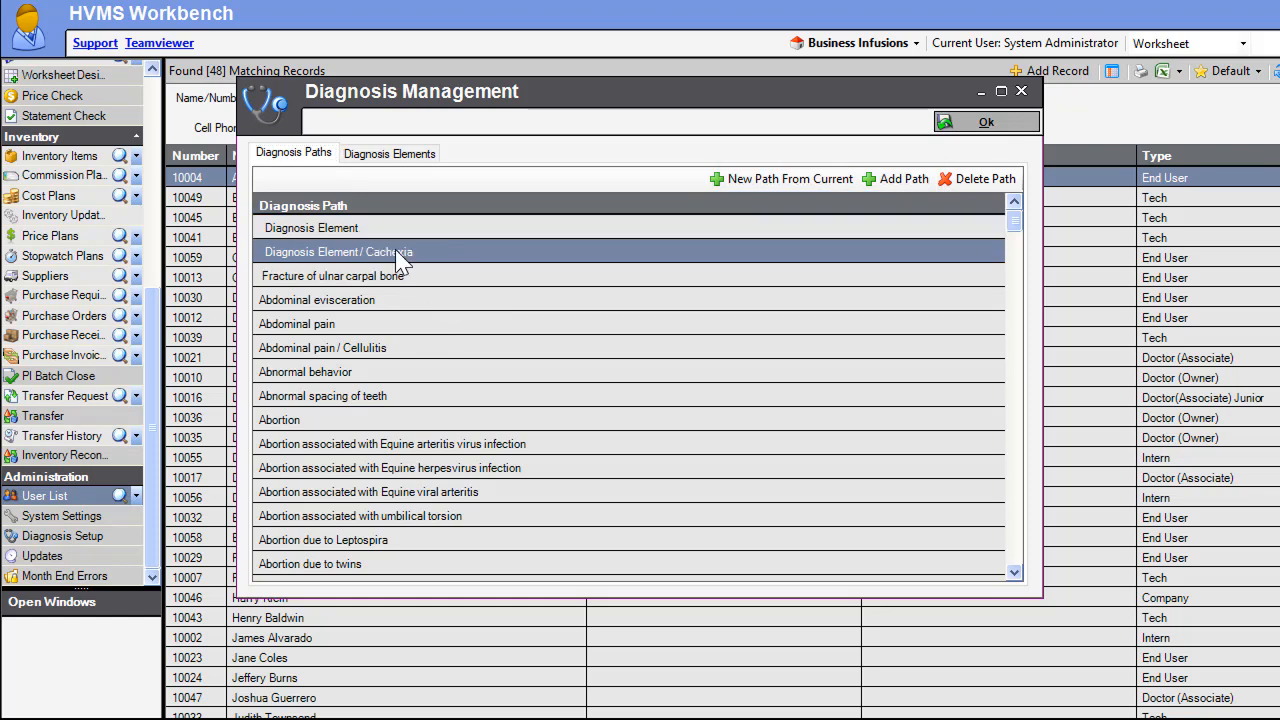
{"action": "left_click", "coordinate": [815, 185]}
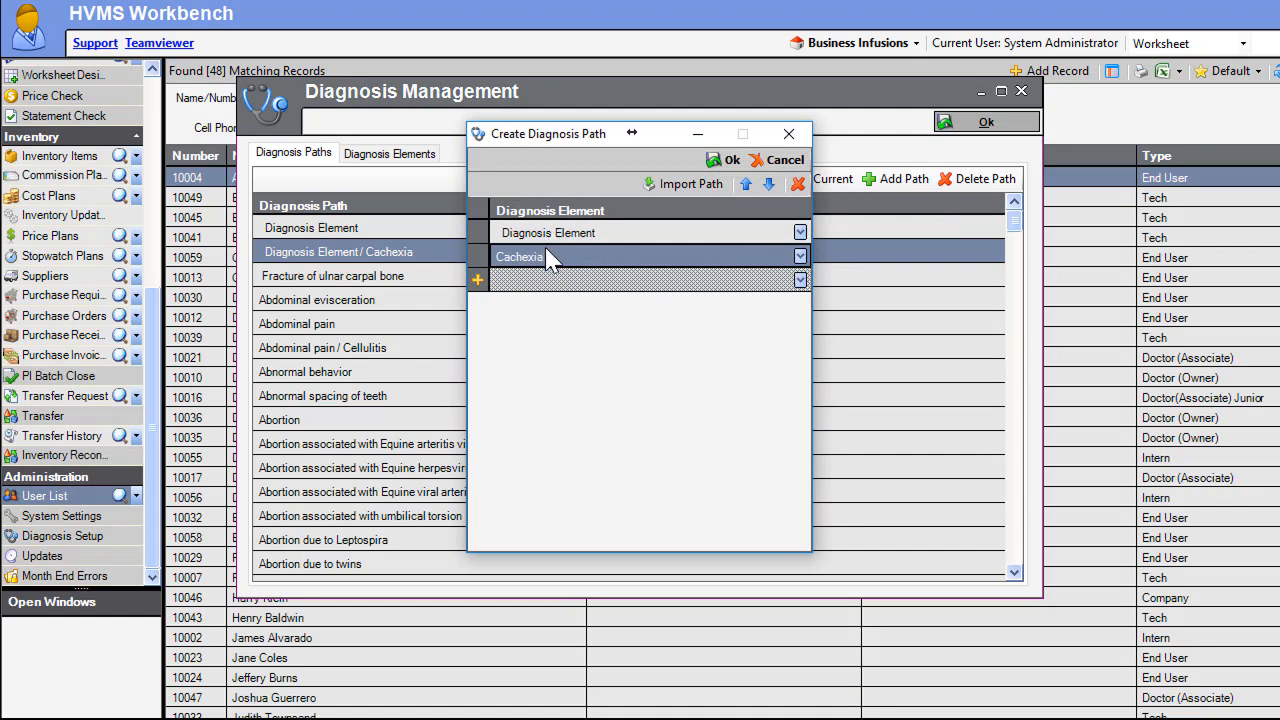
{"action": "left_click", "coordinate": [479, 281]}
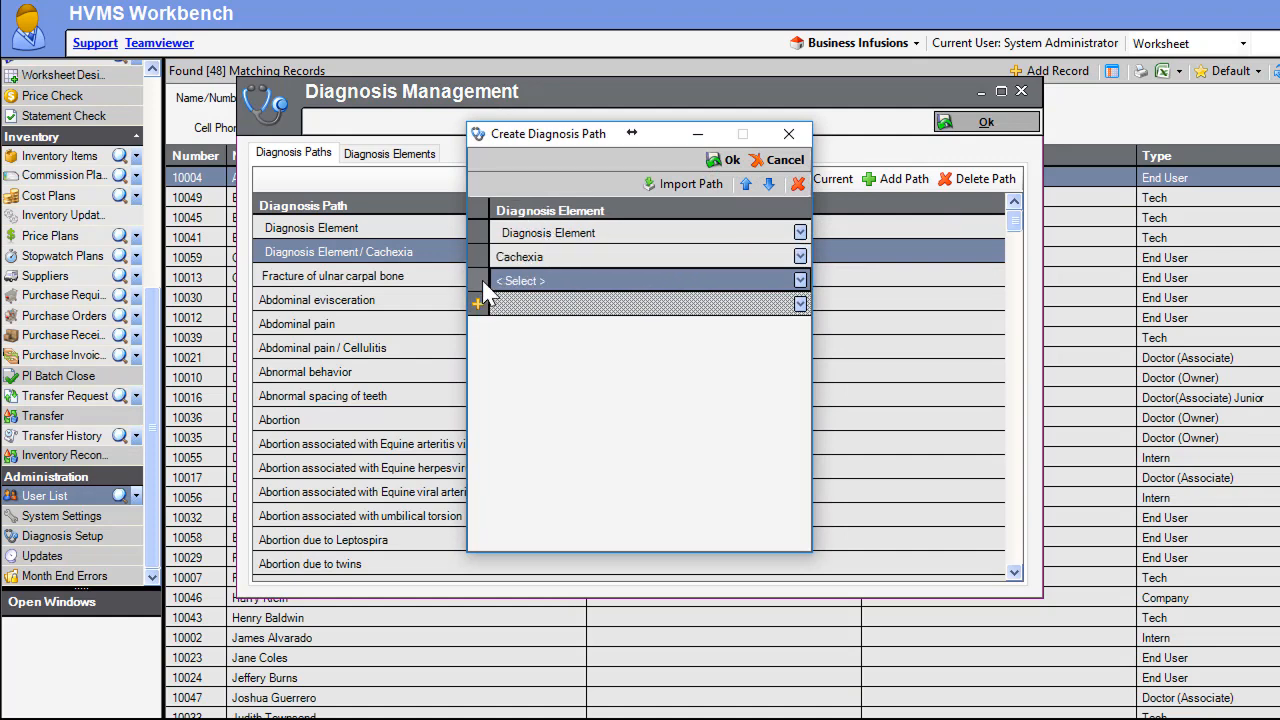
{"action": "left_click", "coordinate": [800, 281]}
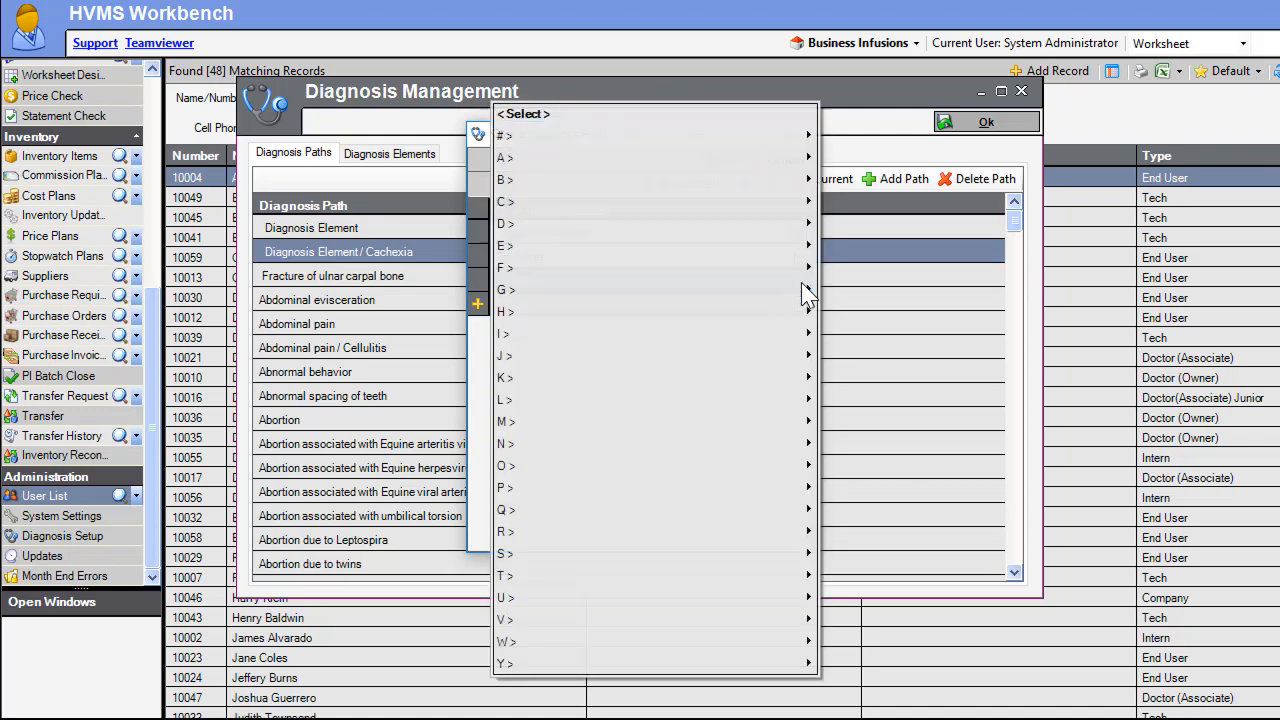
{"action": "mouse_move", "coordinate": [729, 330]}
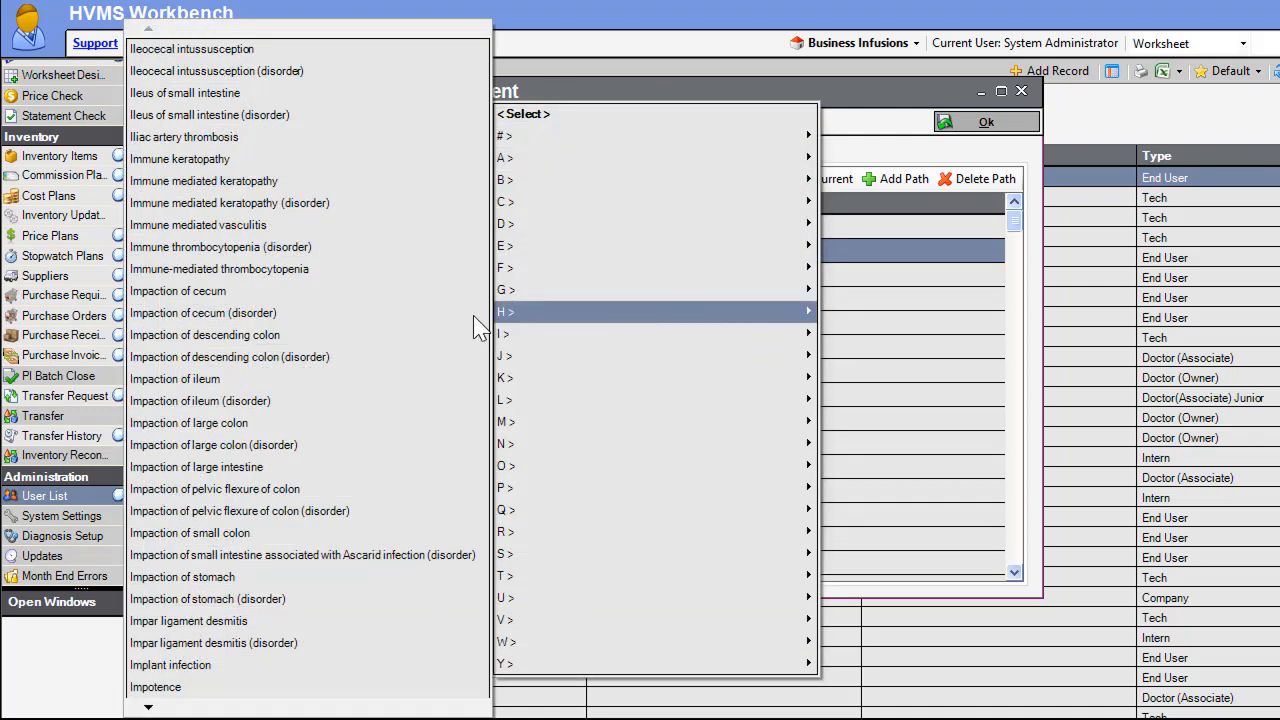
{"action": "left_click", "coordinate": [398, 291]}
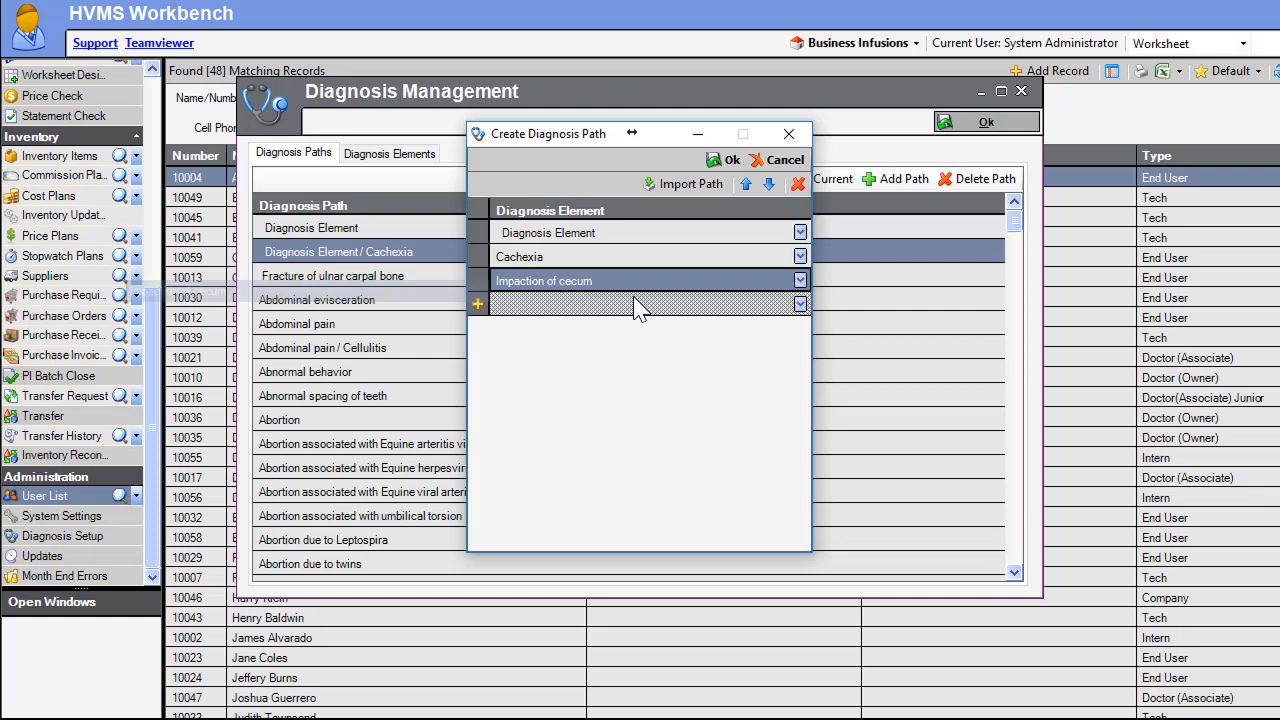
{"action": "left_click", "coordinate": [724, 162]}
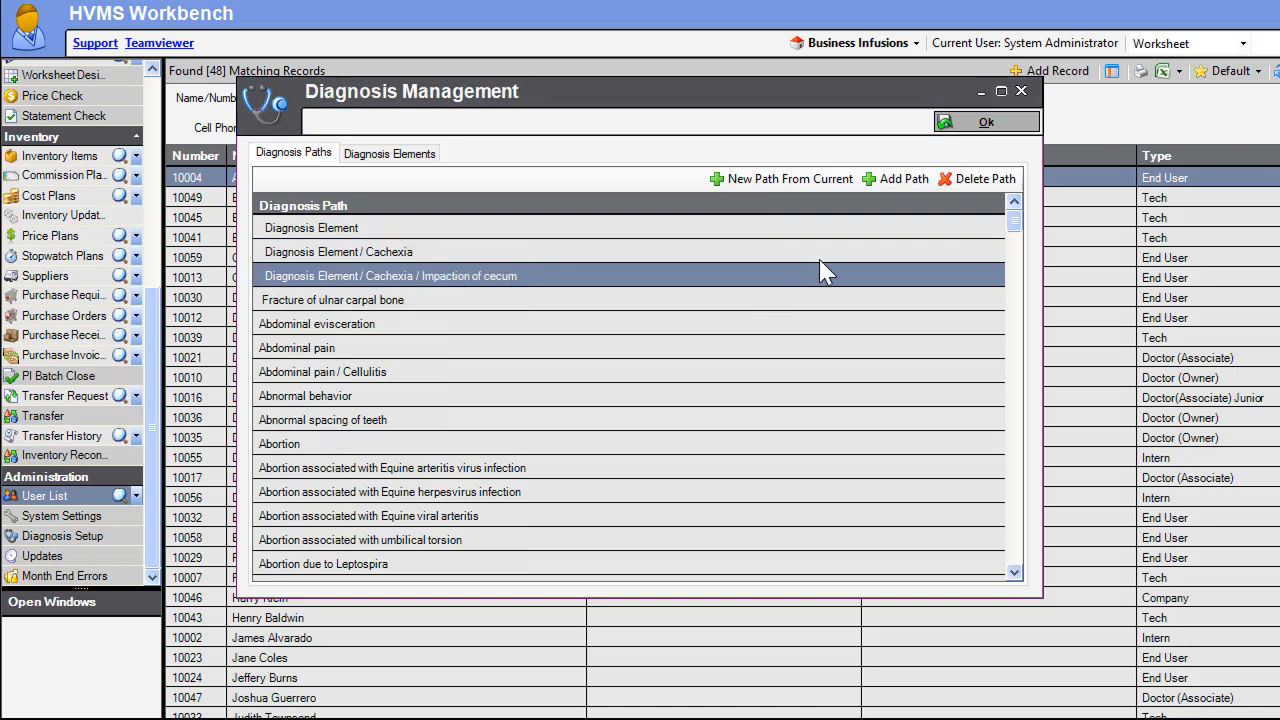
{"action": "left_click", "coordinate": [904, 190]}
{"action": "left_click", "coordinate": [686, 187]}
- Add a new diagnosis element named Abortion due to triplets and make it available for all species
{"action": "left_click", "coordinate": [401, 156]}
{"action": "left_click_drag", "start_coordinate": [1015, 351], "coordinate": [1016, 222]}
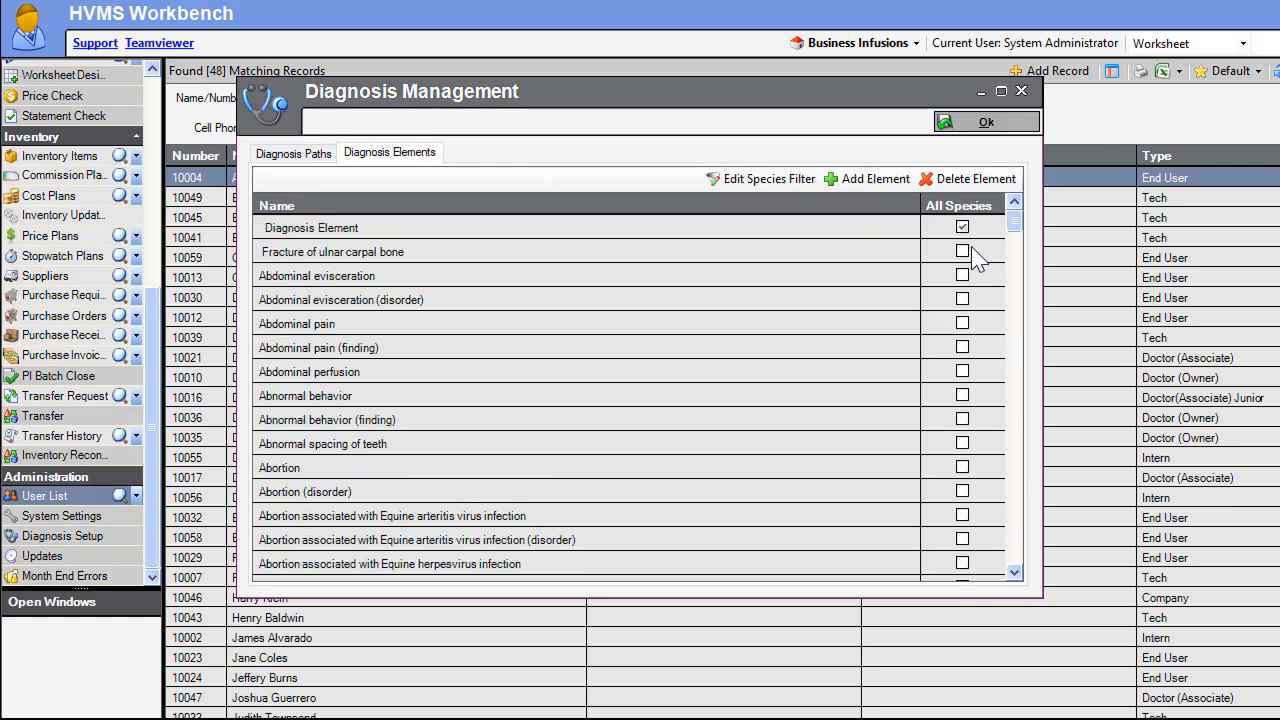
{"action": "left_click", "coordinate": [857, 183]}
{"action": "type", "text": "Abortion due to triplets"}
{"action": "left_click", "coordinate": [795, 318]}
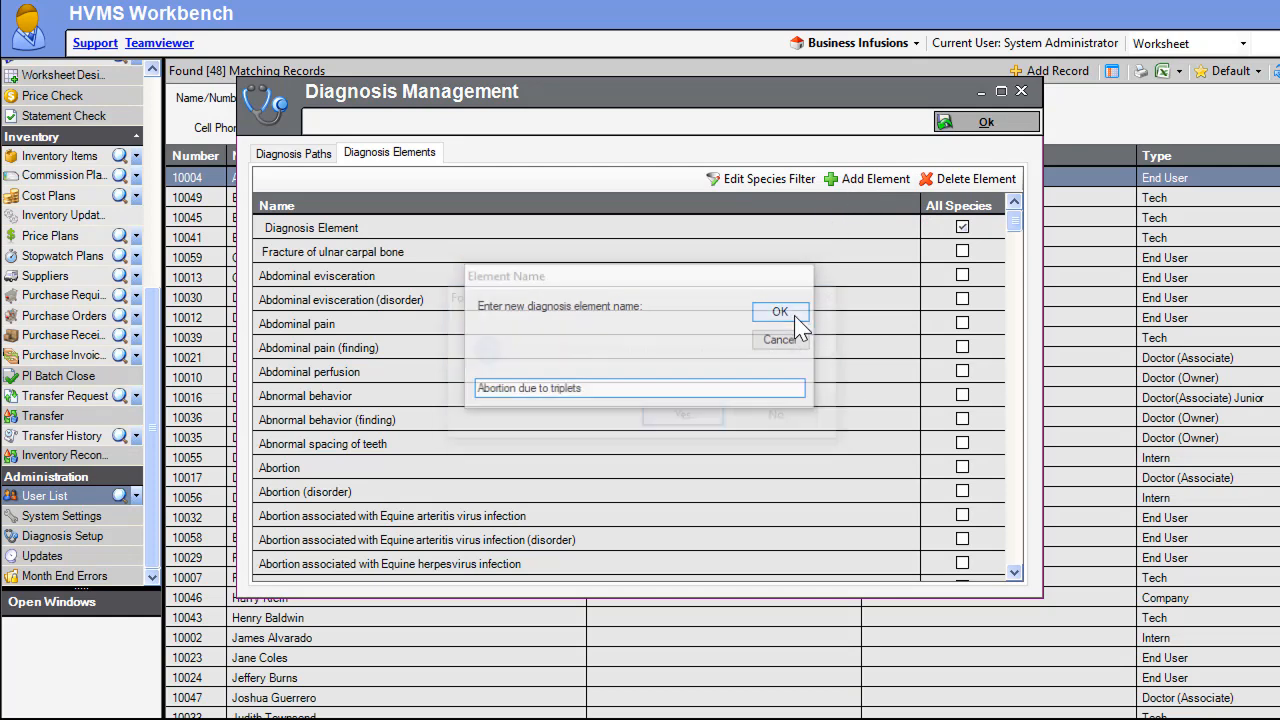
{"action": "left_click", "coordinate": [620, 418]}
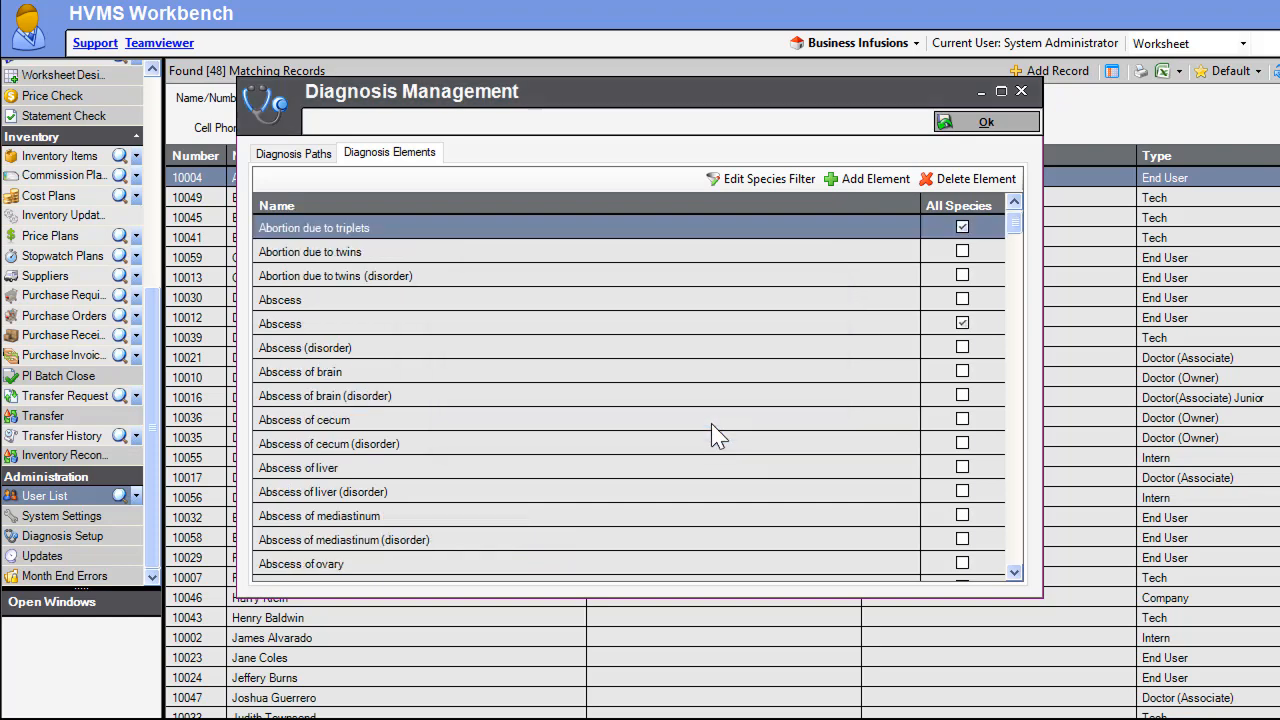
- Add a new diagnosis path consisting of the single element Abortion due to triplets
{"action": "left_click", "coordinate": [311, 157]}
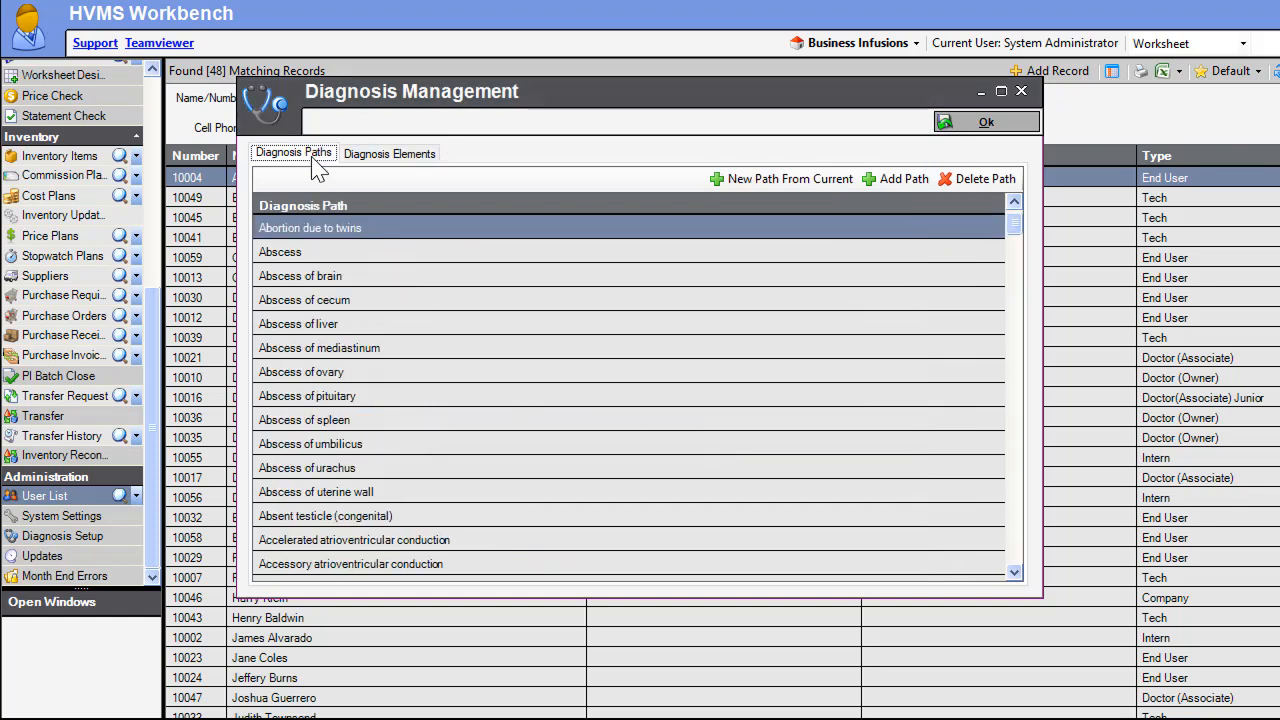
{"action": "left_click", "coordinate": [916, 184]}
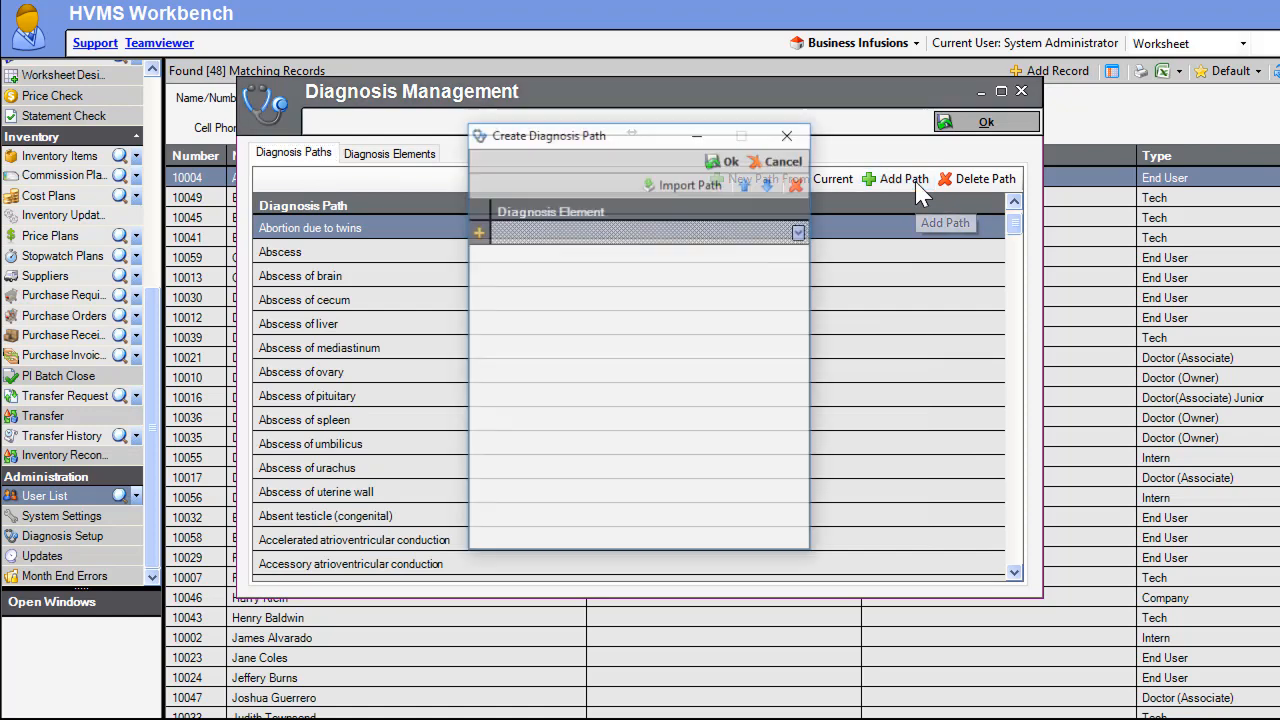
{"action": "left_click", "coordinate": [800, 233]}
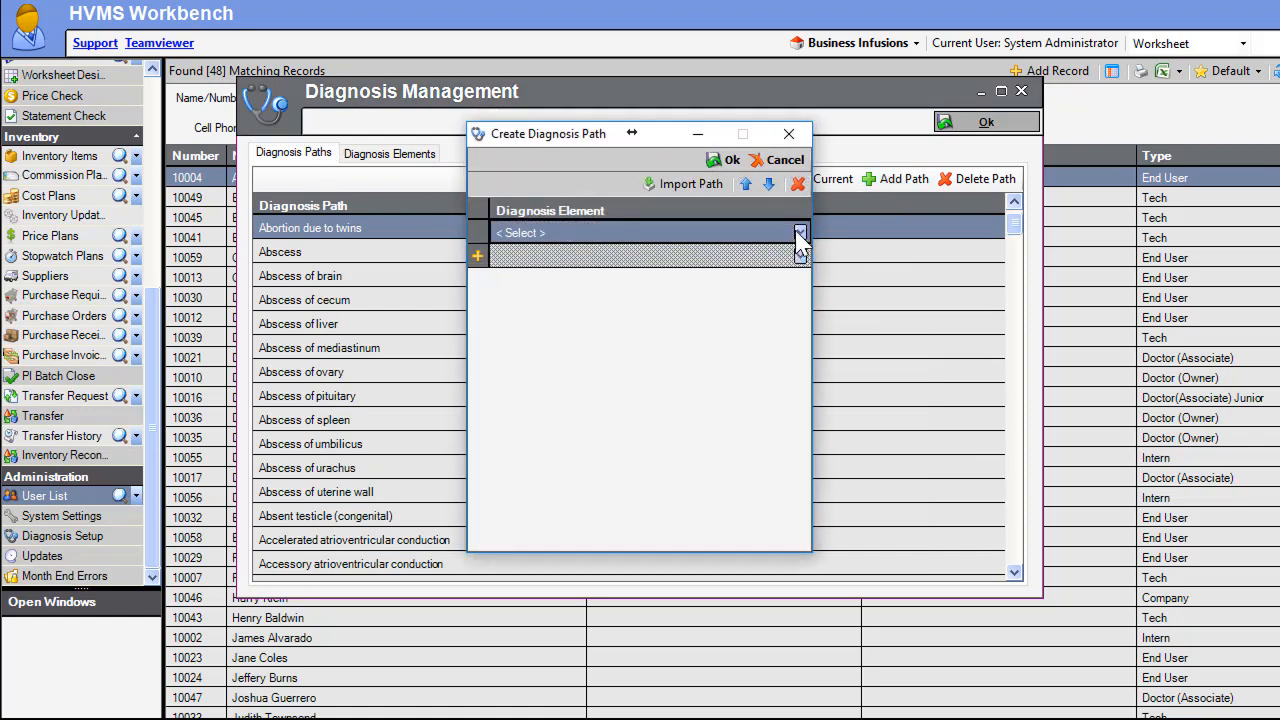
{"action": "left_click", "coordinate": [800, 233]}
{"action": "mouse_move", "coordinate": [640, 158]}
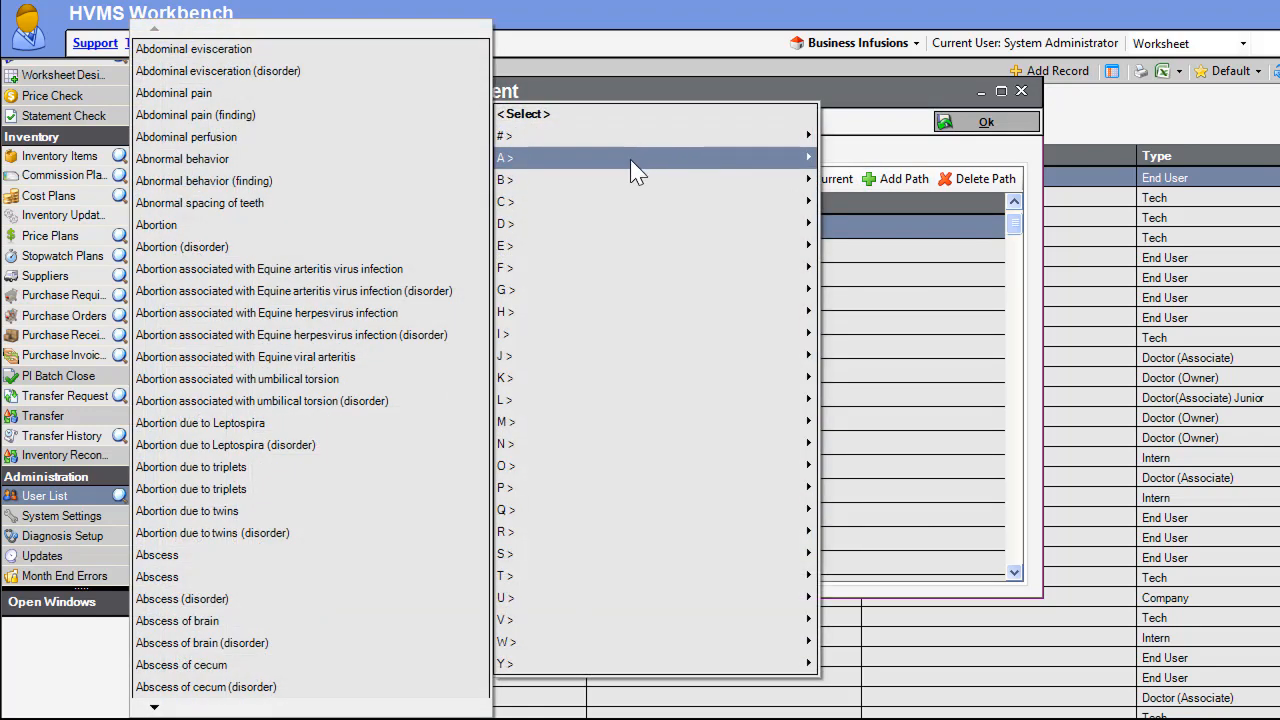
{"action": "left_click", "coordinate": [271, 465]}
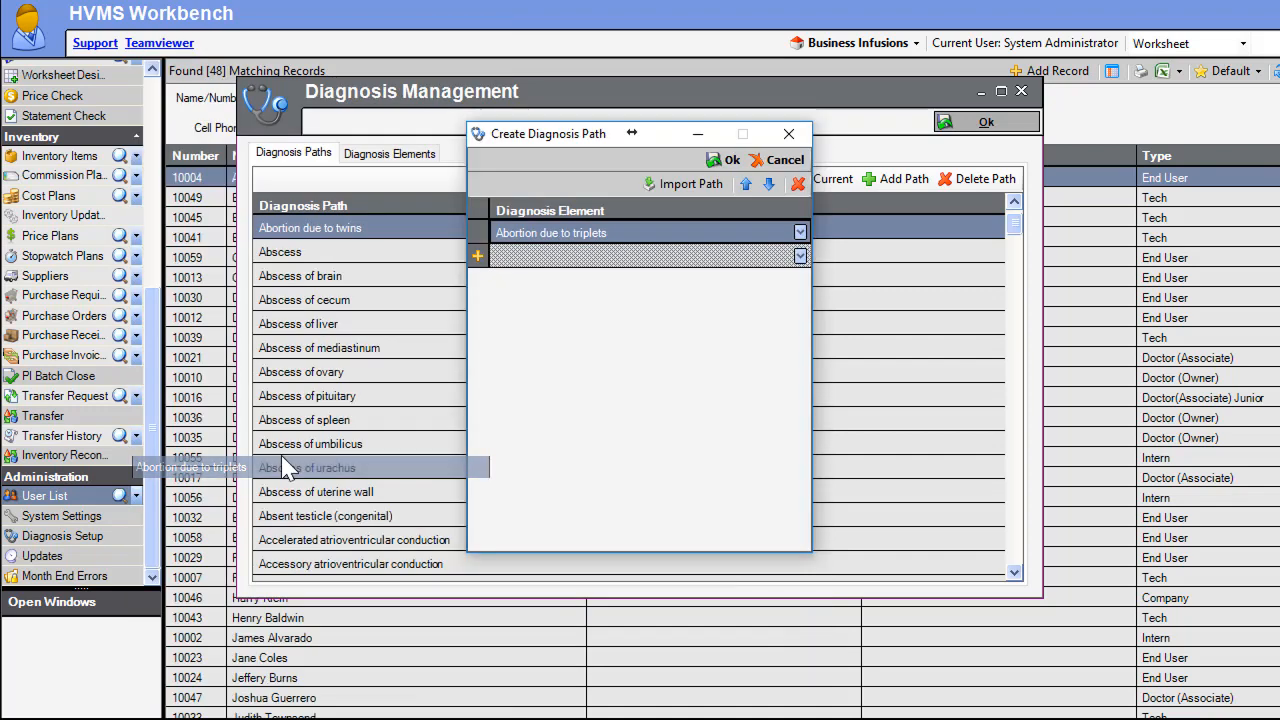
{"action": "left_click", "coordinate": [734, 162]}
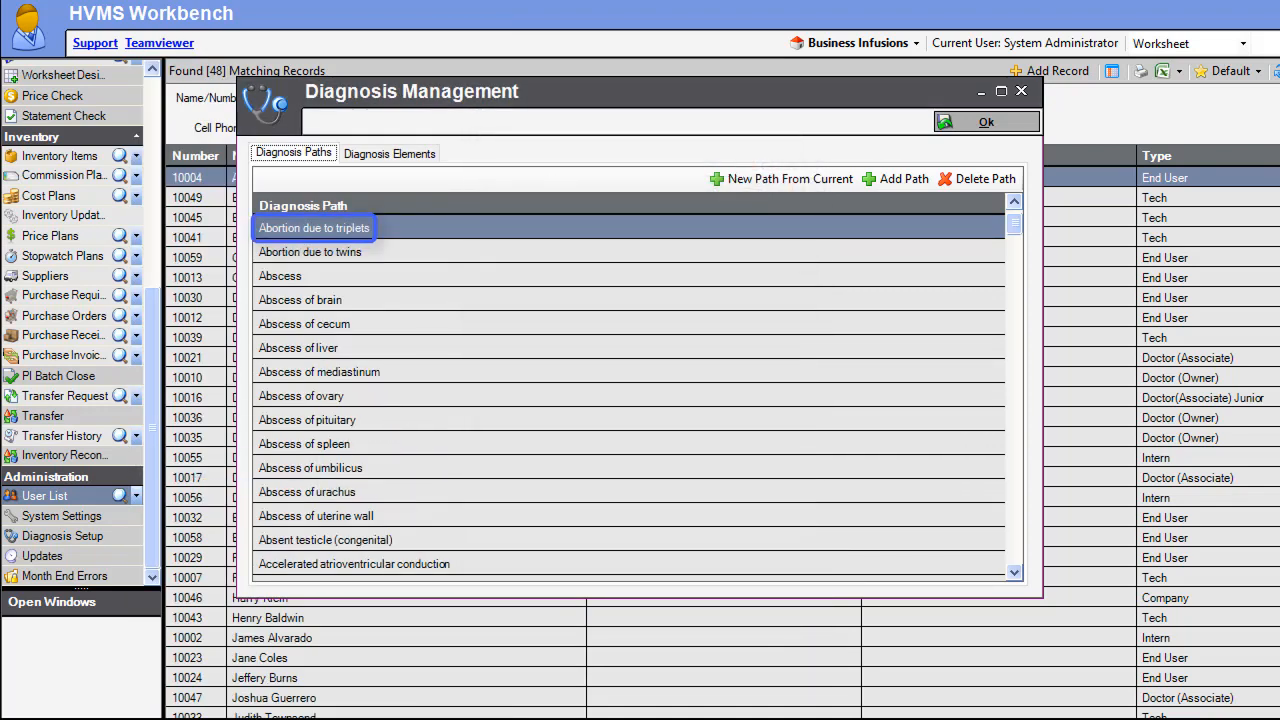